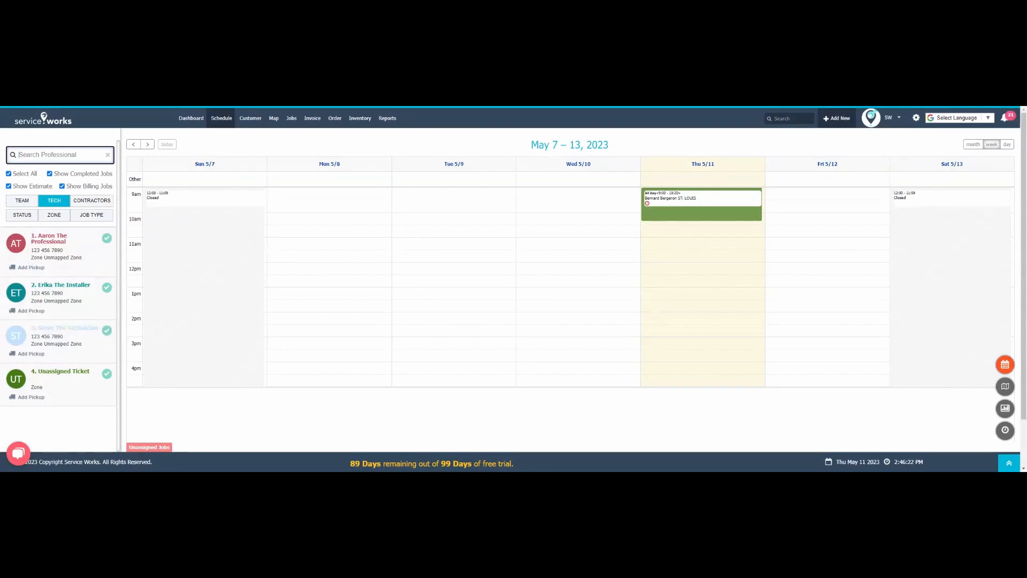
# Open the manufacturer list in the inventory configuration settings.
pyautogui.click(919, 121)
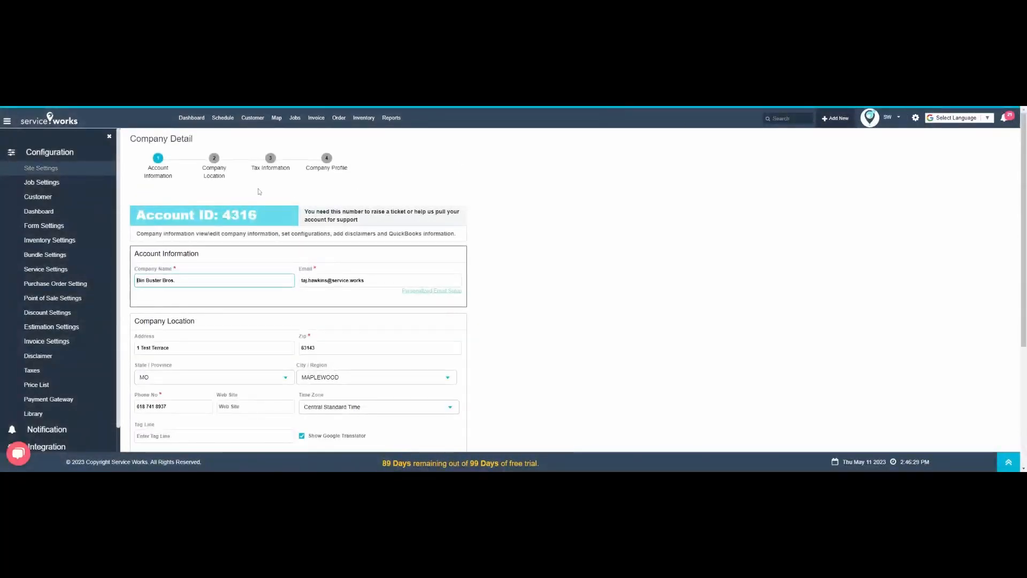
pyautogui.click(40, 248)
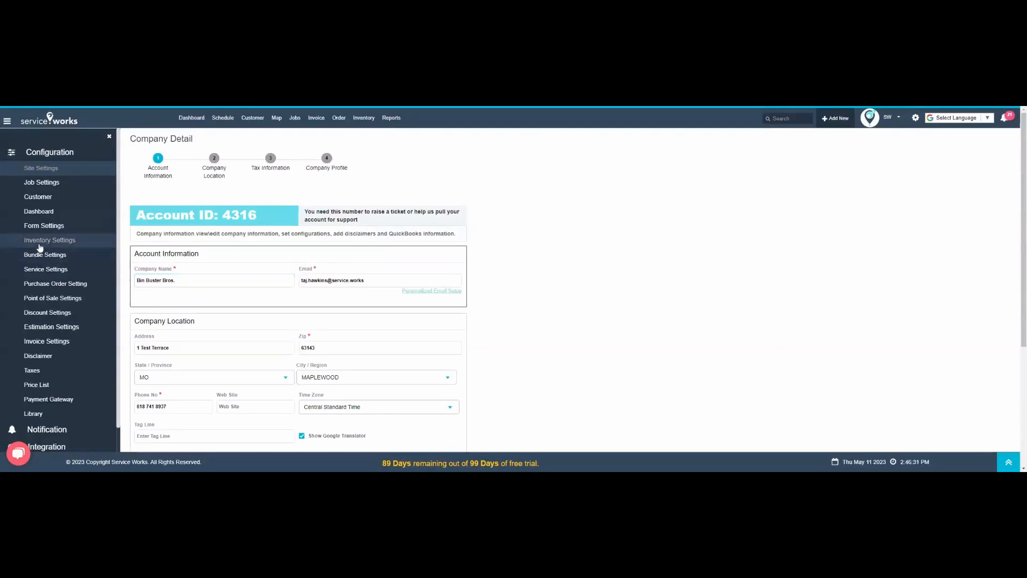
pyautogui.click(49, 288)
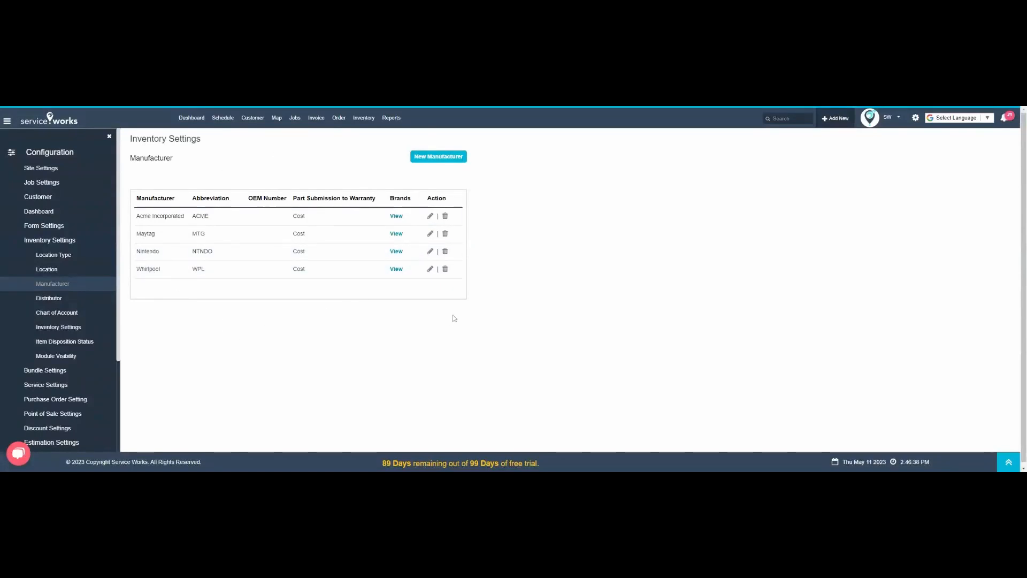
# Create a manufacturer named "Test Manufacturer" with the abbreviation "Test" and save it.
pyautogui.click(440, 161)
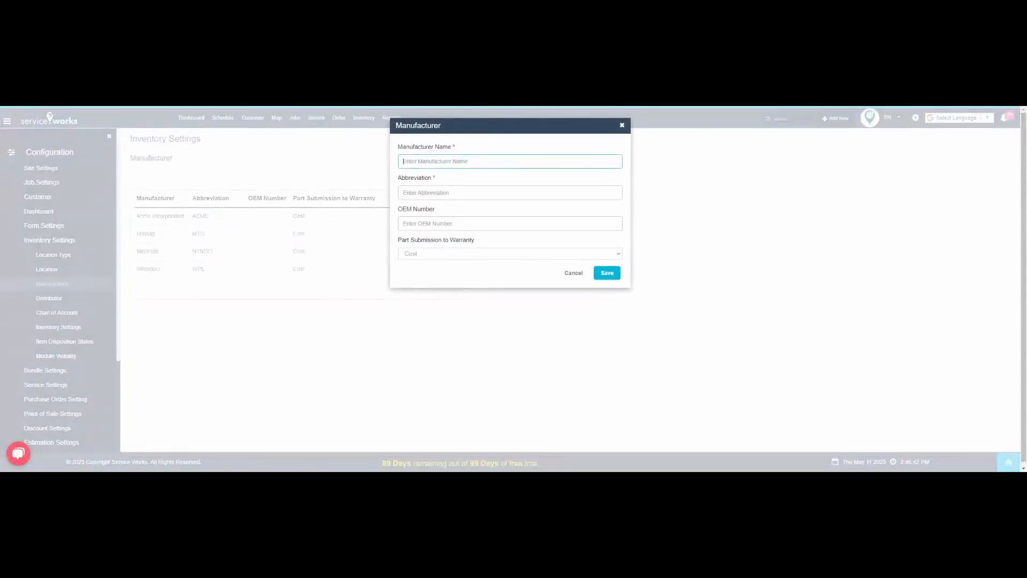
pyautogui.write('Test Manufacturer')
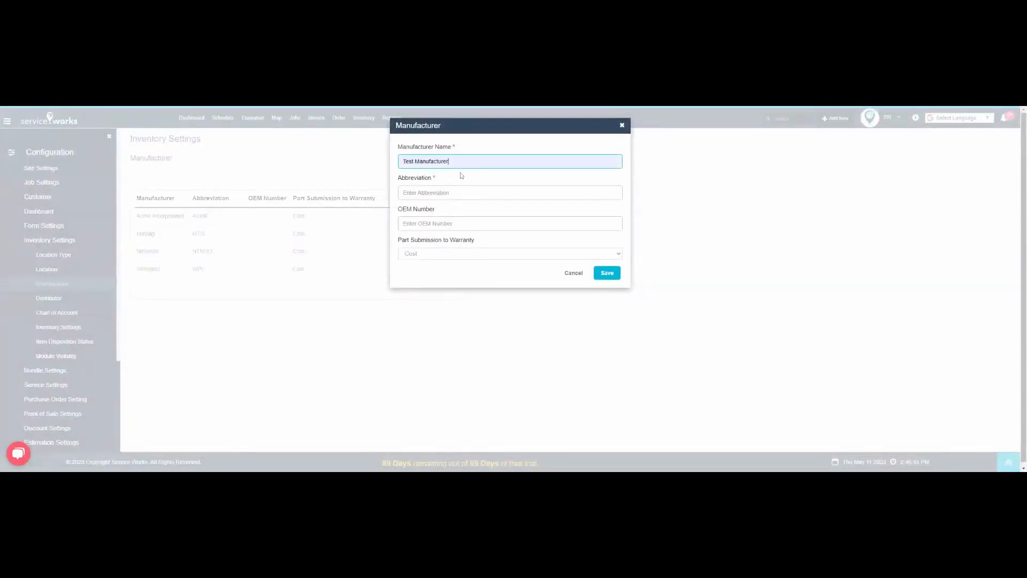
pyautogui.press('Tab')
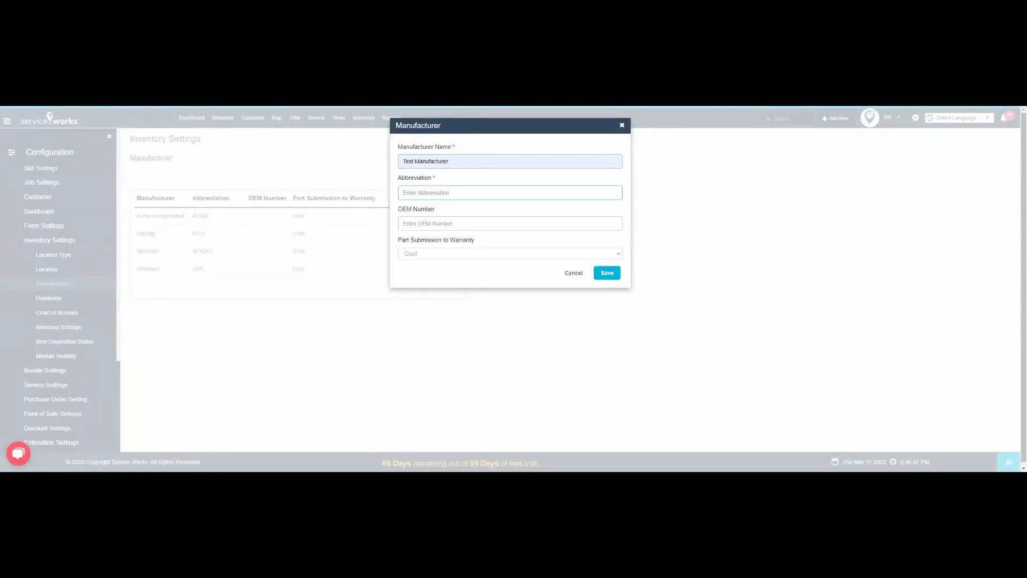
pyautogui.write('Test')
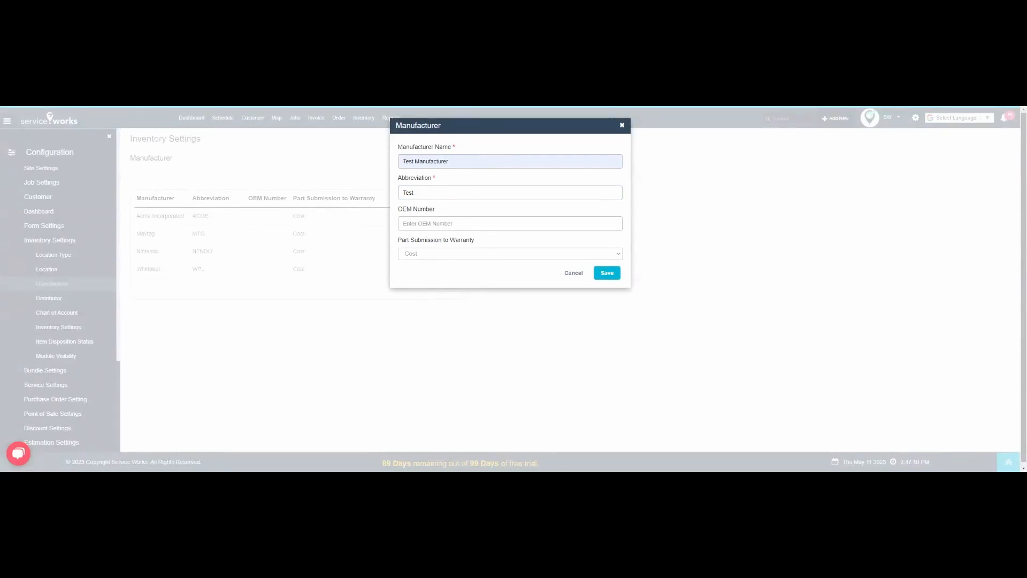
pyautogui.click(610, 277)
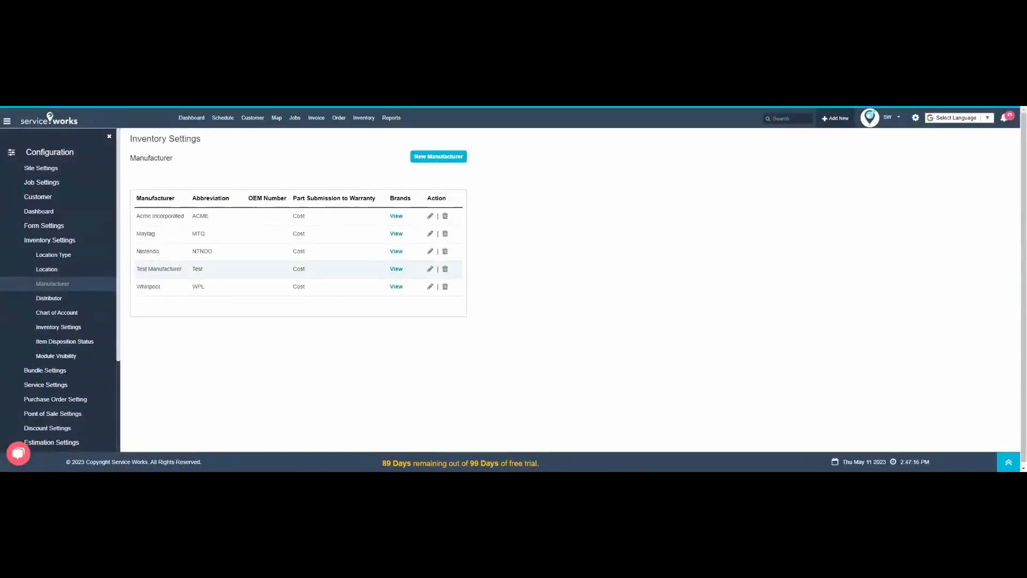
pyautogui.moveTo(136, 270); pyautogui.dragTo(365, 268)
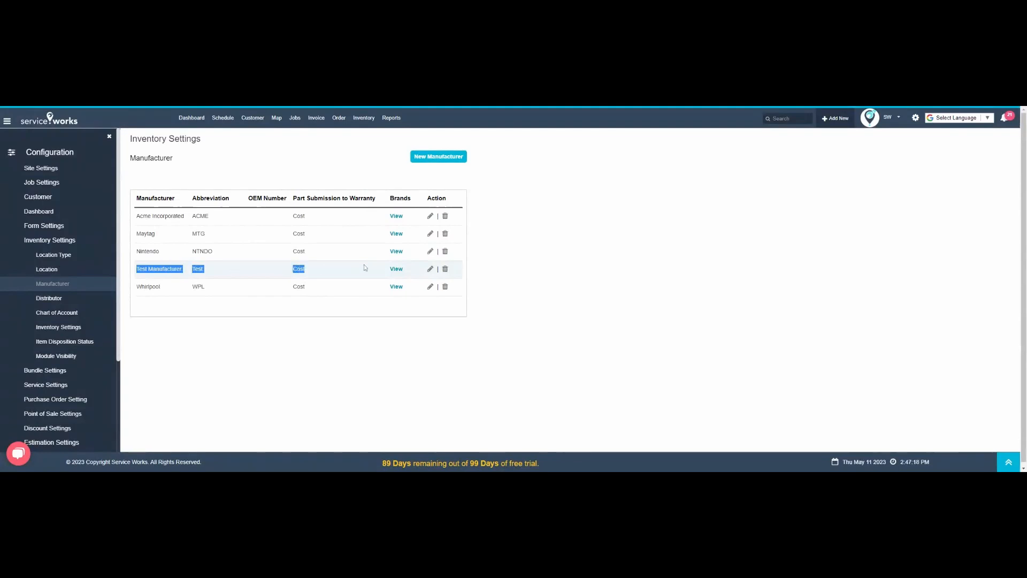
# Add a brand named "Test 2" with the abbreviation "TEST2" to Test Manufacturer, and collapse its brand list.
pyautogui.click(397, 270)
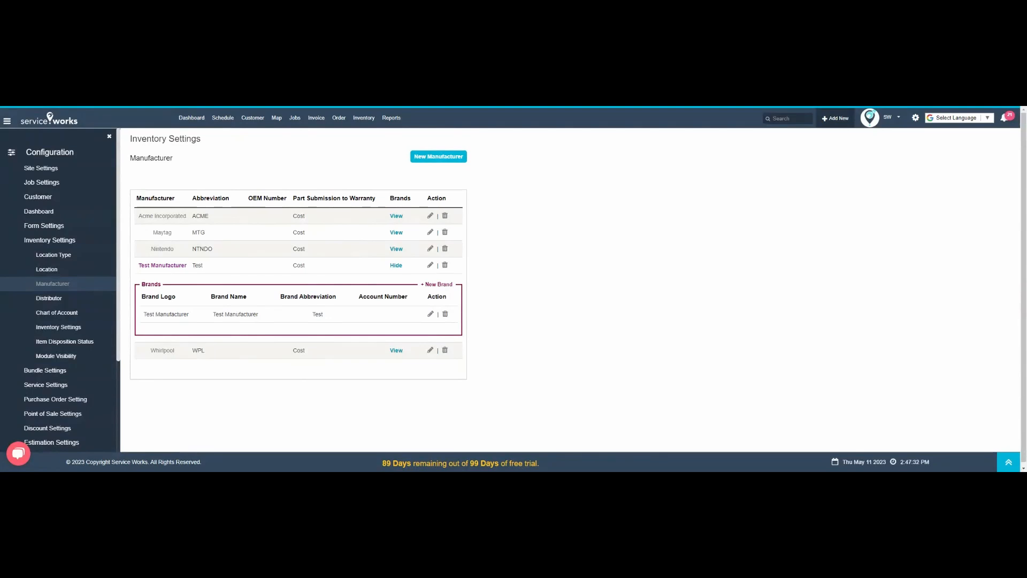
pyautogui.click(436, 285)
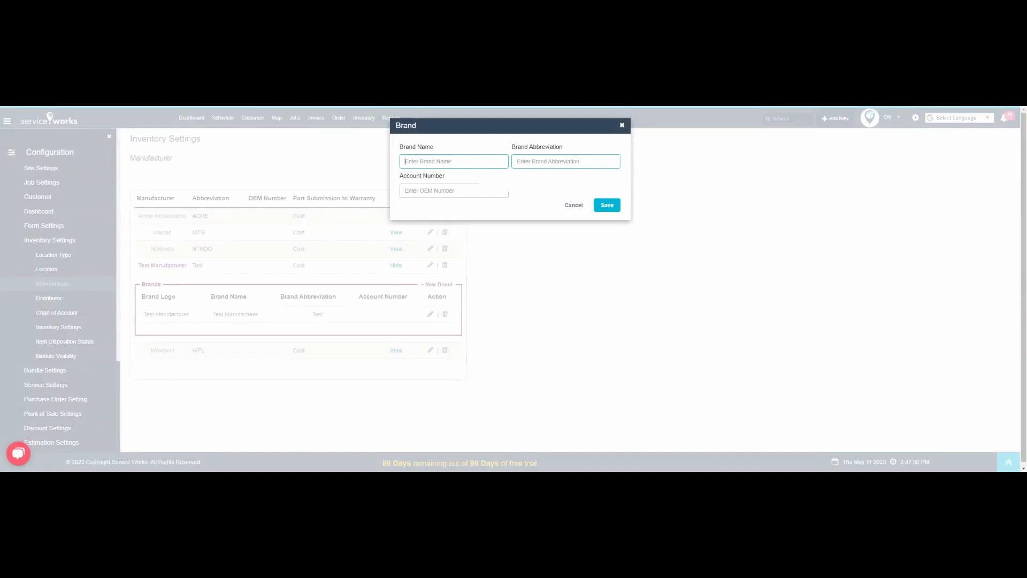
pyautogui.write('Test 2')
pyautogui.write('TEST3')
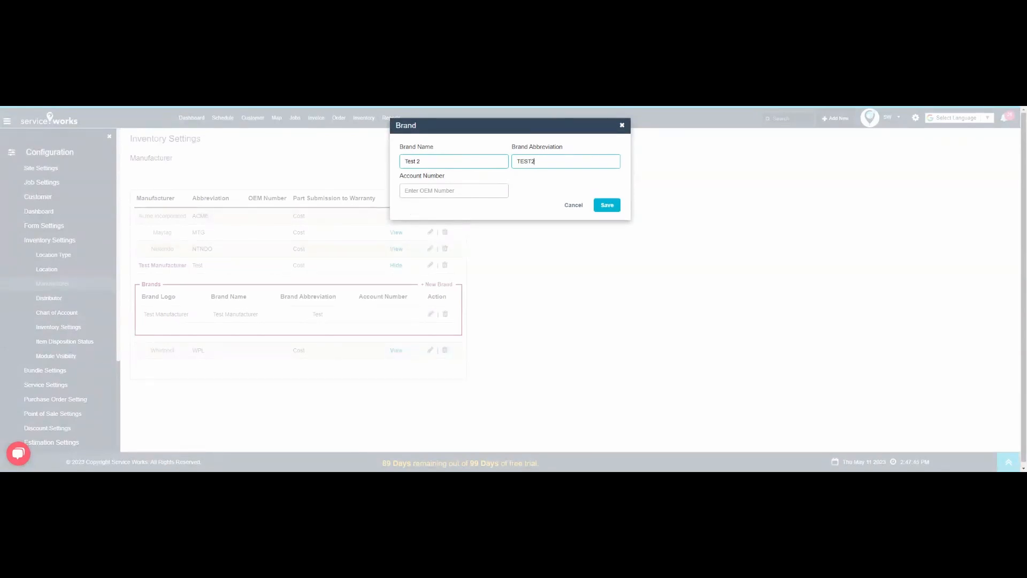
pyautogui.click(618, 208)
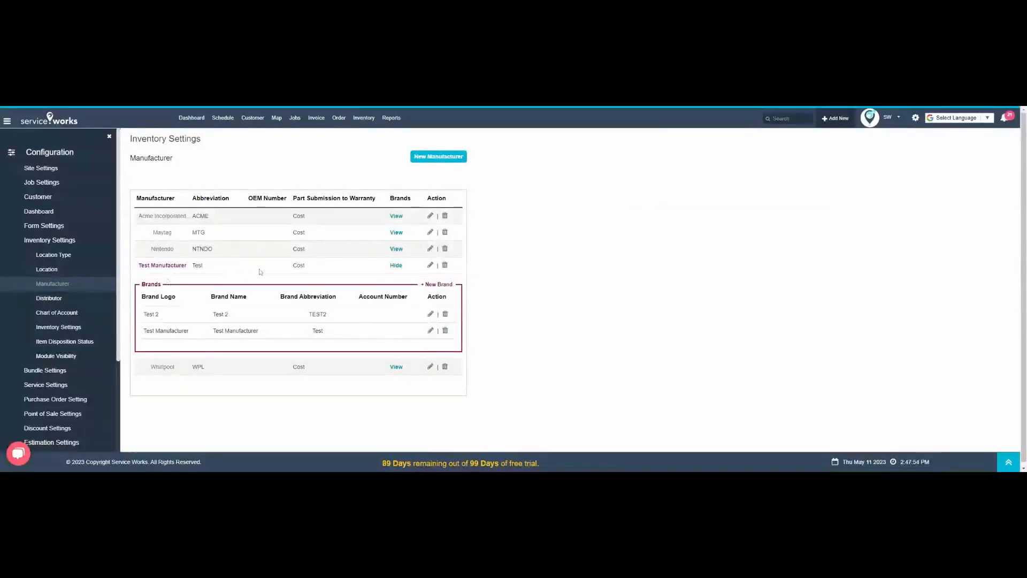
pyautogui.click(395, 267)
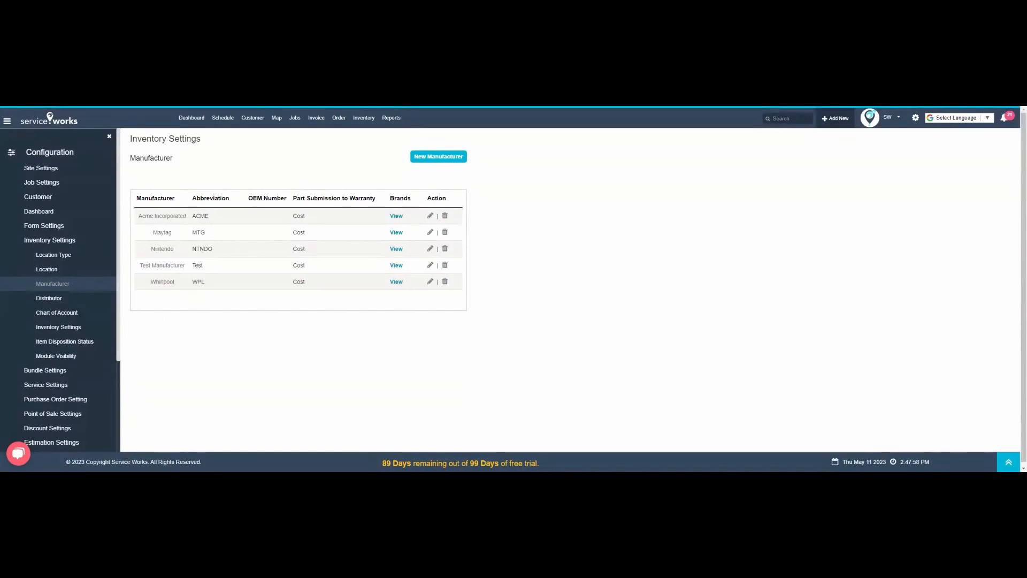
# Start a new inventory item with the brand Test (Test Manufacturer) and item number 0001.
pyautogui.click(359, 121)
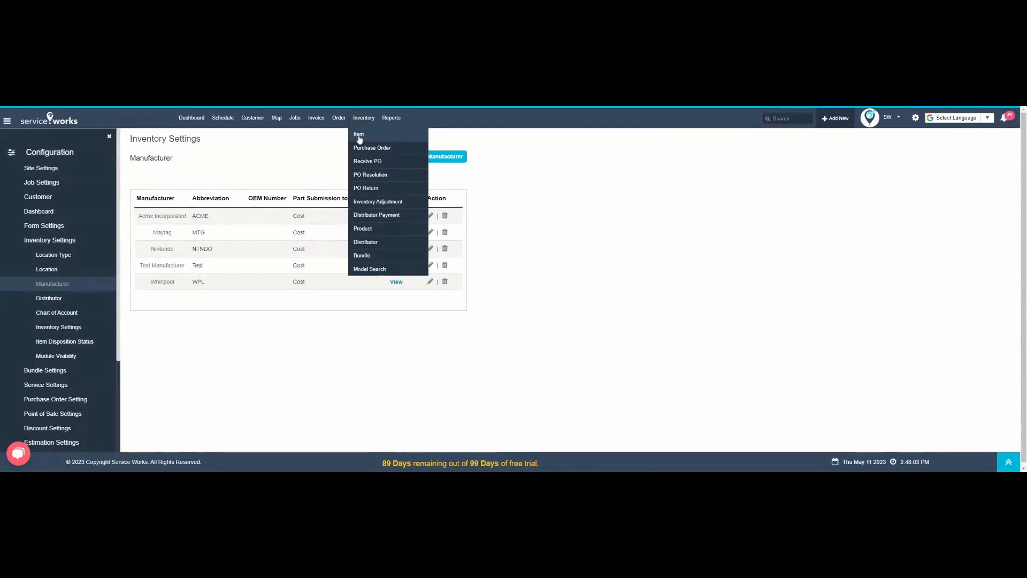
pyautogui.click(359, 137)
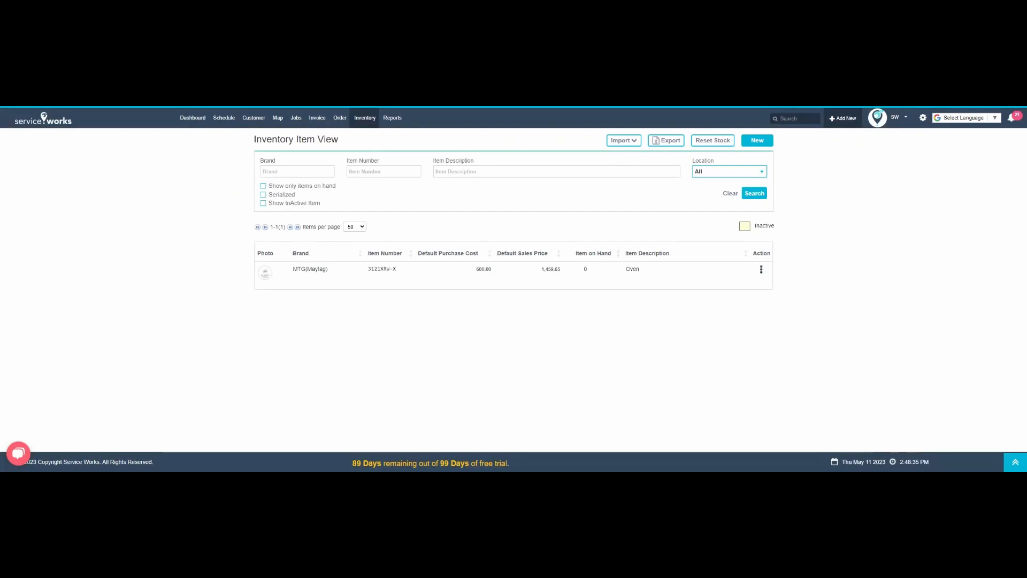
pyautogui.click(757, 142)
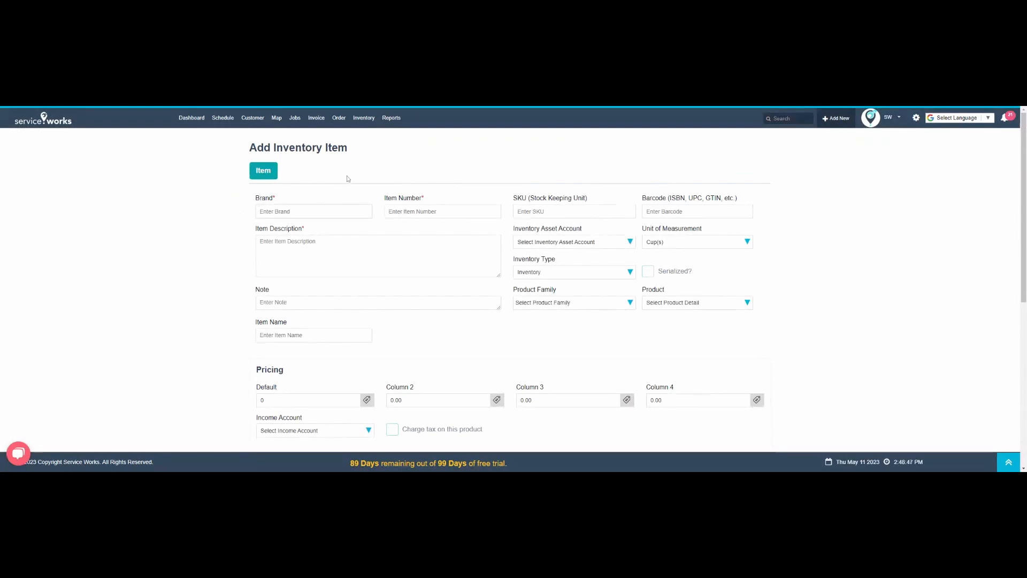
pyautogui.write('Test (Test Manufacturer')
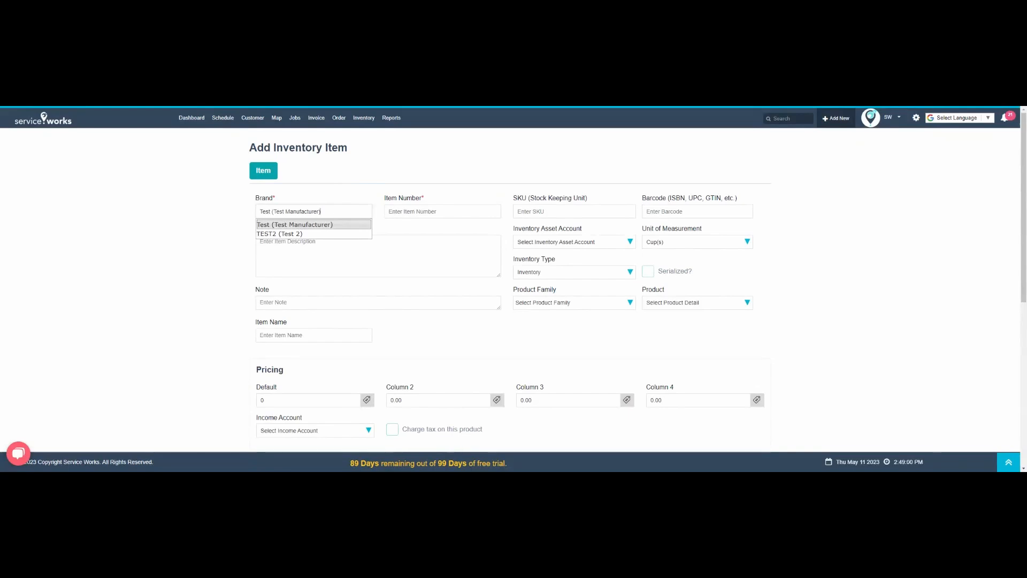
pyautogui.click(300, 225)
pyautogui.click(429, 215)
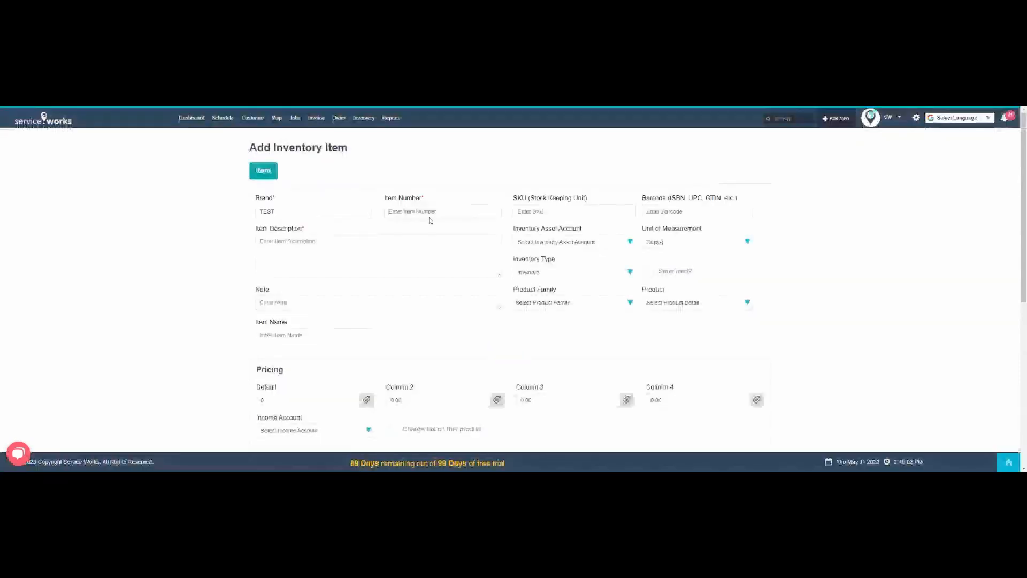
pyautogui.write('12345')
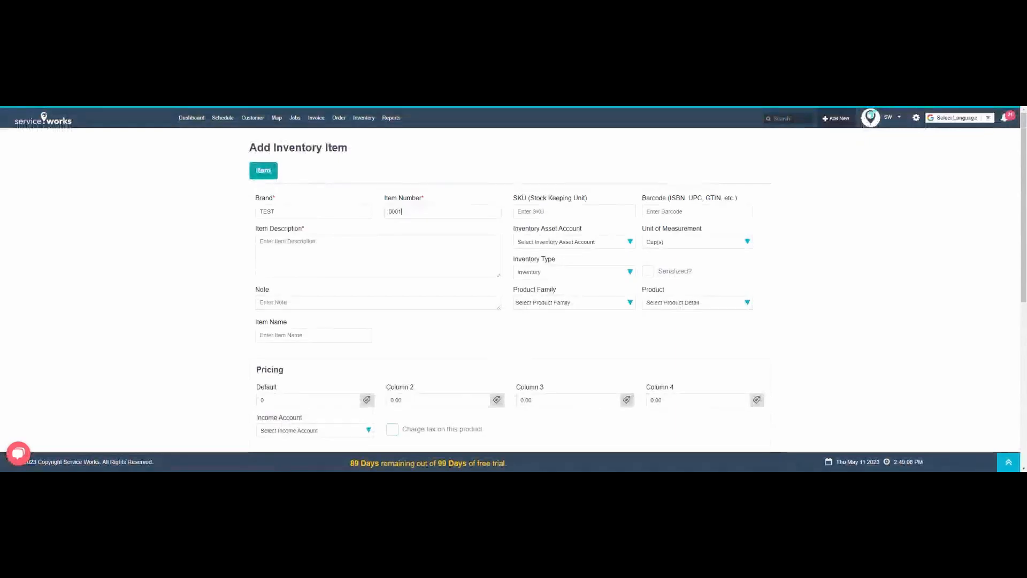
pyautogui.press('Tab')
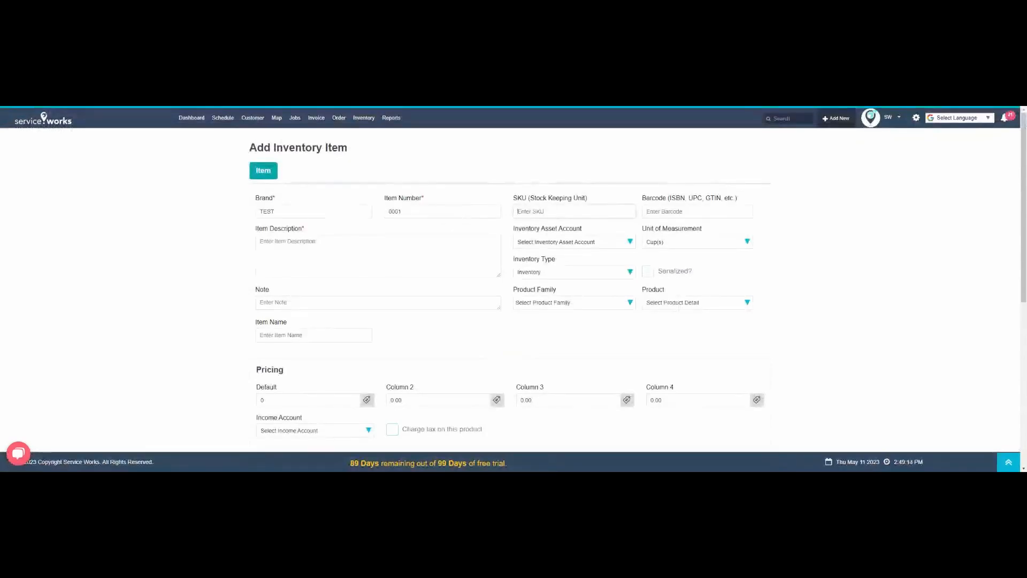
# Enter the item description "Test item" and the item name "Test Item #1".
pyautogui.click(284, 242)
pyautogui.write('Test')
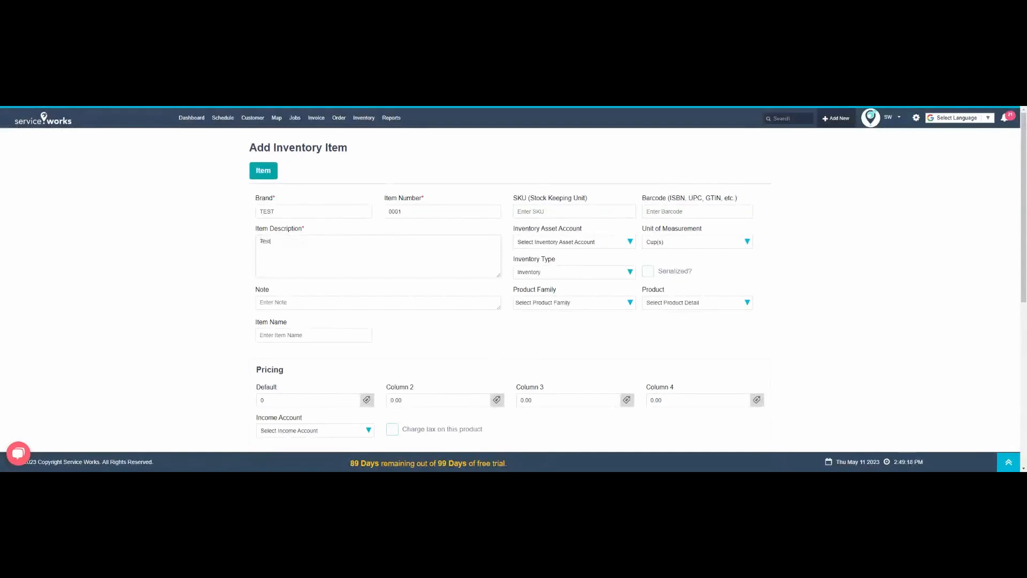
pyautogui.write(' item')
pyautogui.click(614, 315)
pyautogui.click(559, 302)
pyautogui.click(555, 313)
pyautogui.scroll(-1, 514, 289)
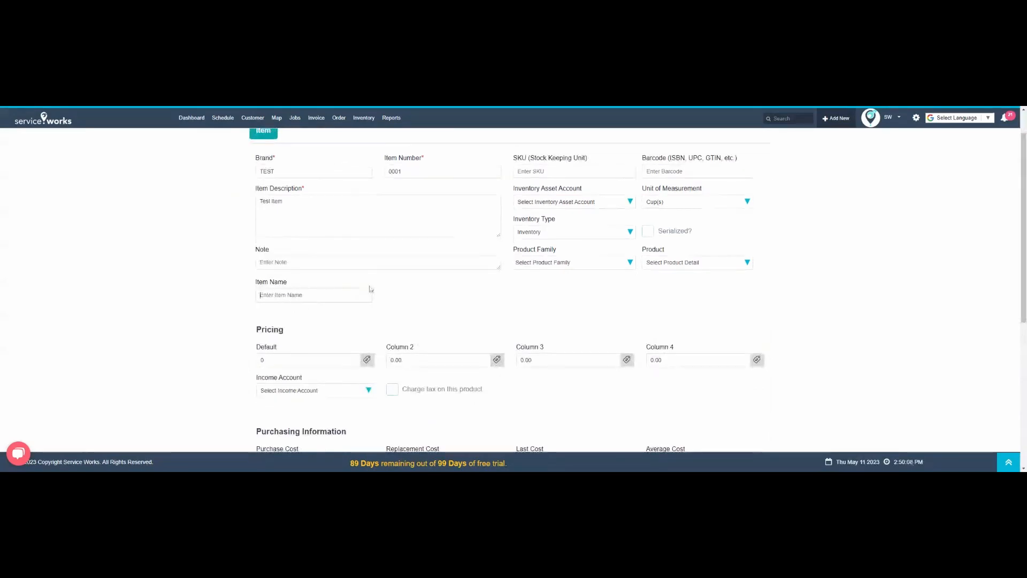
pyautogui.write('Test Item #1')
# Set the item's default price to 100.00 and its income account to Inventory, and enable charging tax on it.
pyautogui.scroll(-3, 408, 229)
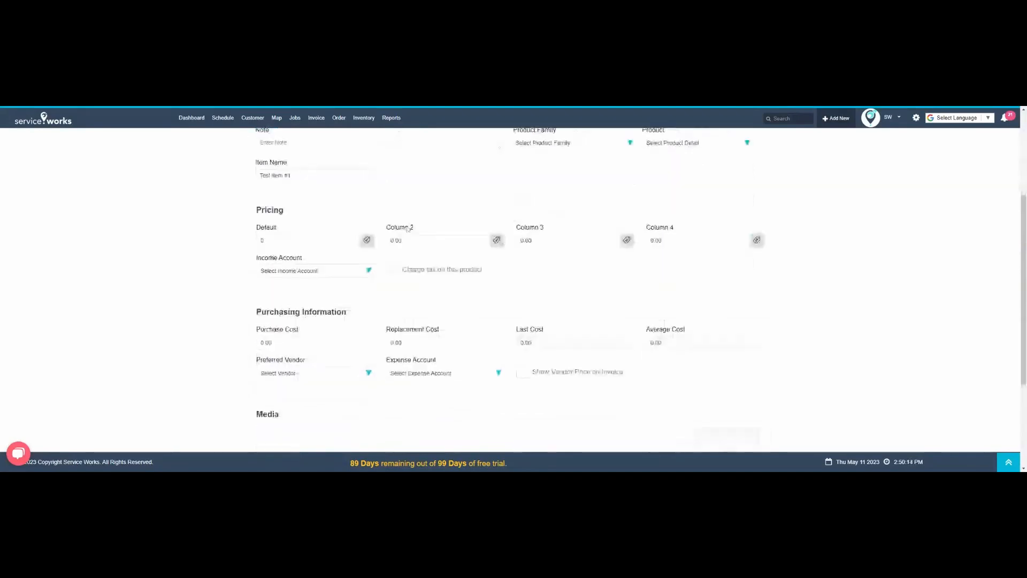
pyautogui.scroll(-1, 407, 229)
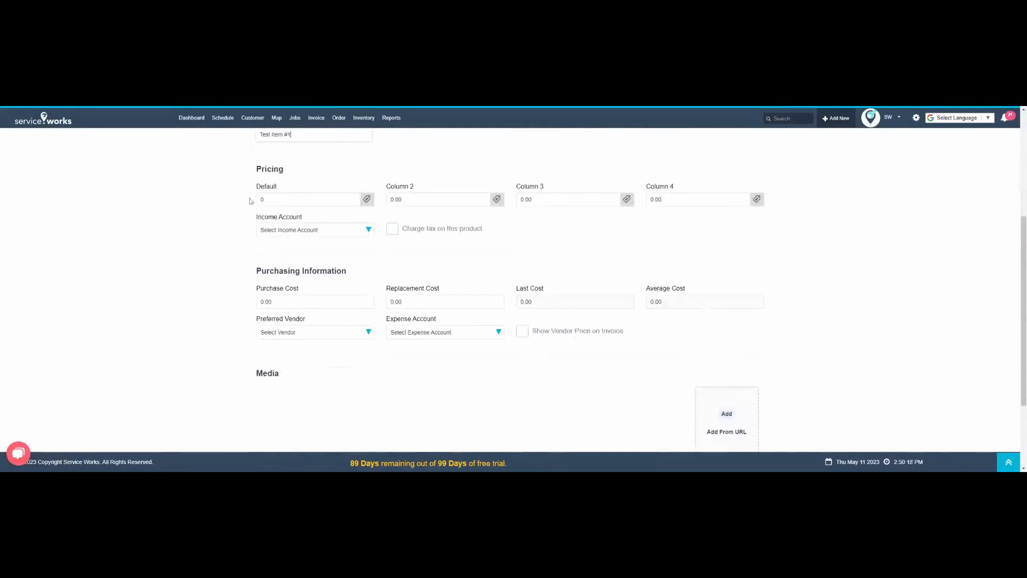
pyautogui.click(312, 199)
pyautogui.write('100.00')
pyautogui.click(371, 245)
pyautogui.scroll(-1, 396, 225)
pyautogui.click(392, 189)
# Set purchase cost 50.00, preferred vendor Default Distributor and expense account Inventory, and enable showing the vendor price on the invoice.
pyautogui.scroll(-2, 381, 203)
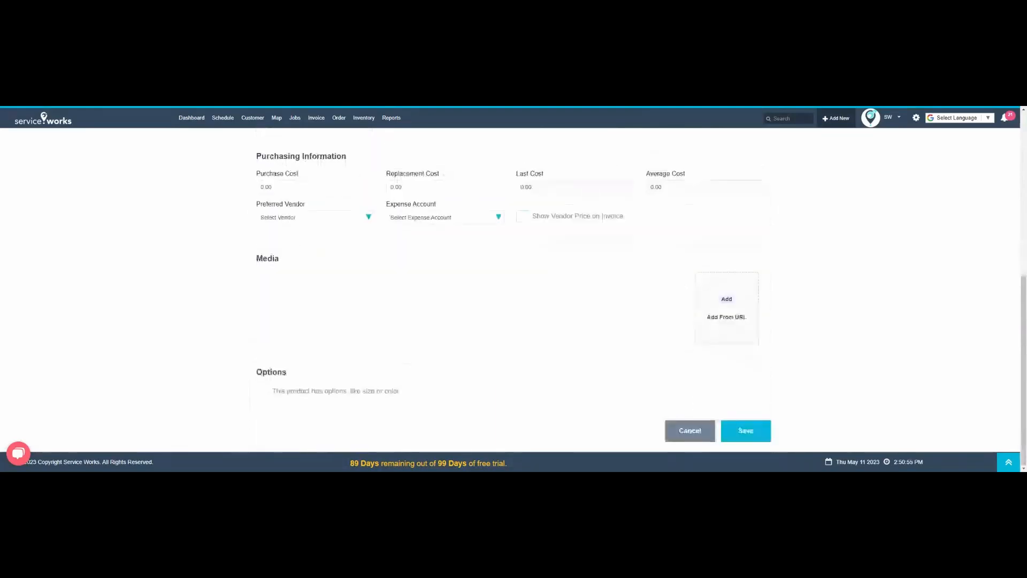
pyautogui.scroll(1, 380, 204)
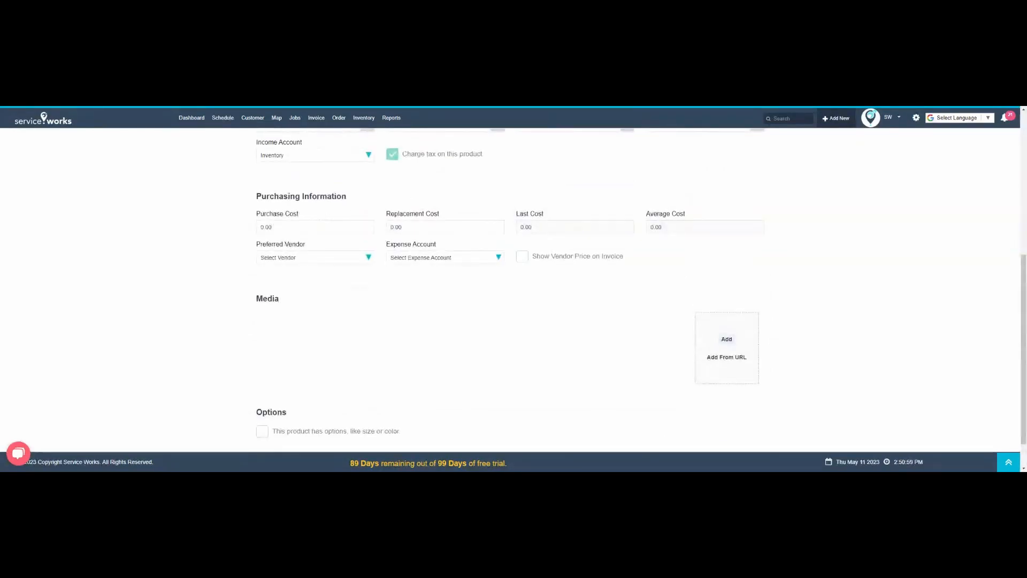
pyautogui.click(261, 227)
pyautogui.write('50.00')
pyautogui.click(336, 283)
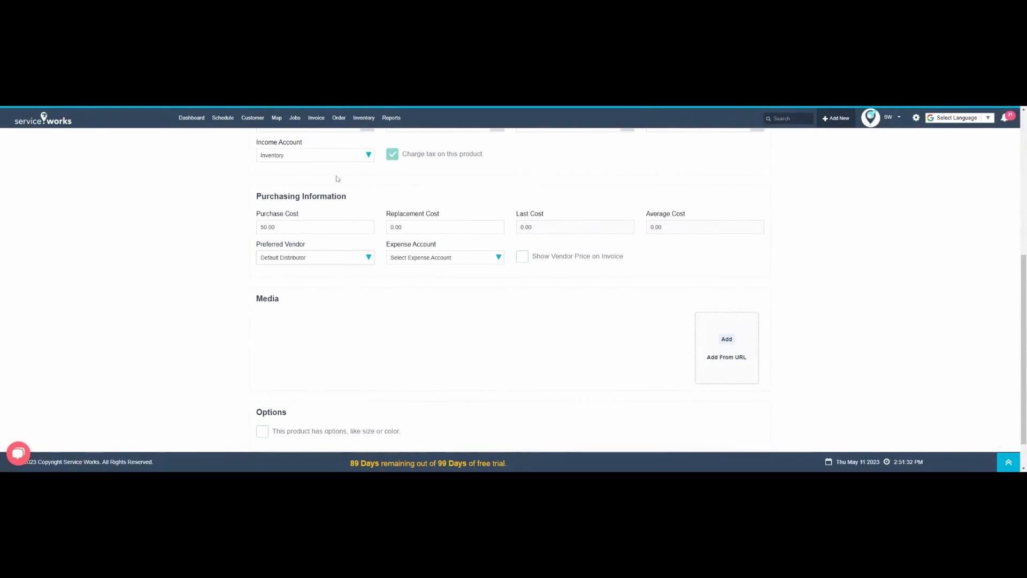
pyautogui.click(462, 269)
pyautogui.click(525, 258)
# Enable product options such as size or color for the item, and save the new item.
pyautogui.scroll(-1, 525, 259)
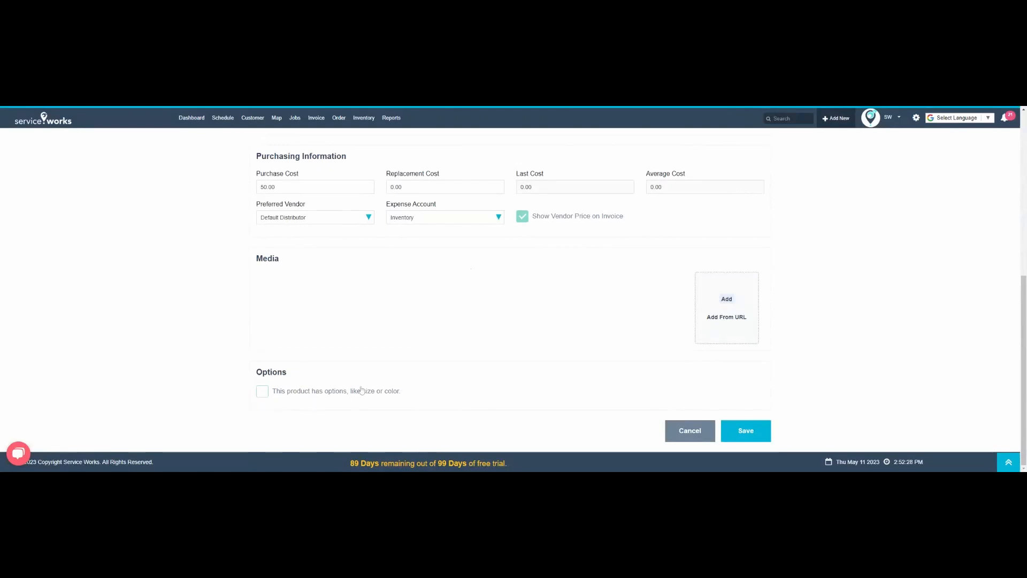
pyautogui.click(263, 393)
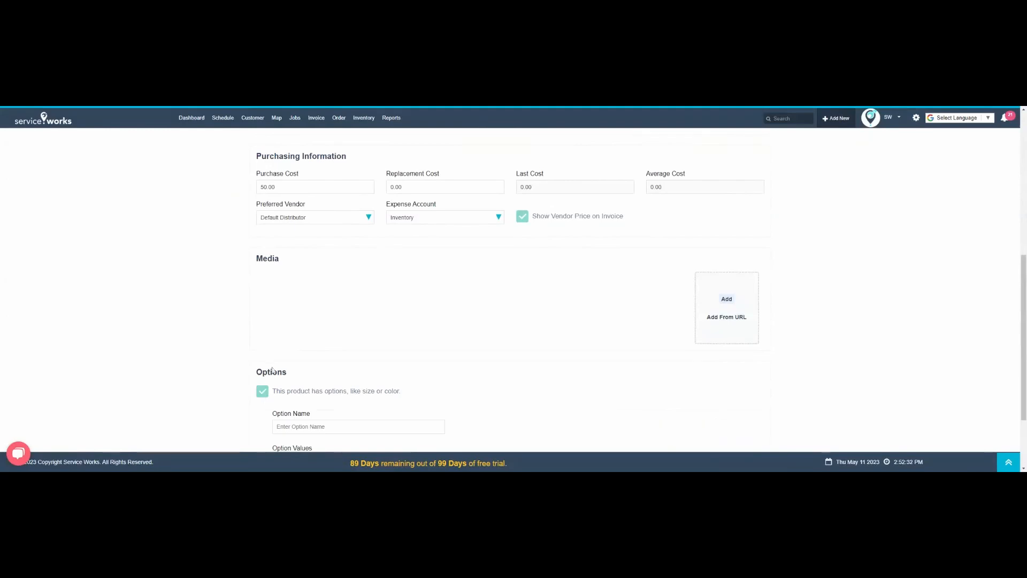
pyautogui.scroll(-2, 263, 396)
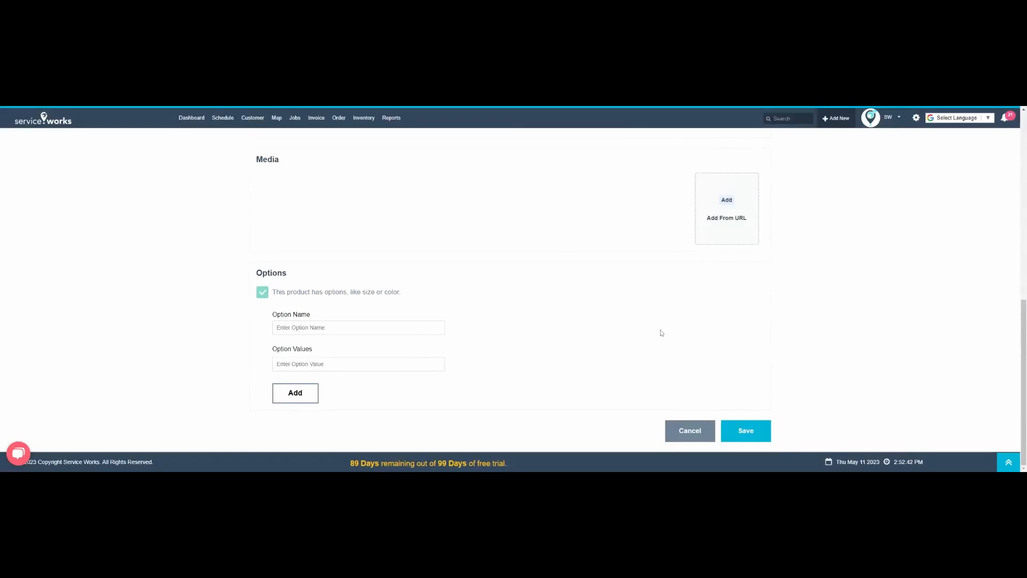
pyautogui.click(746, 435)
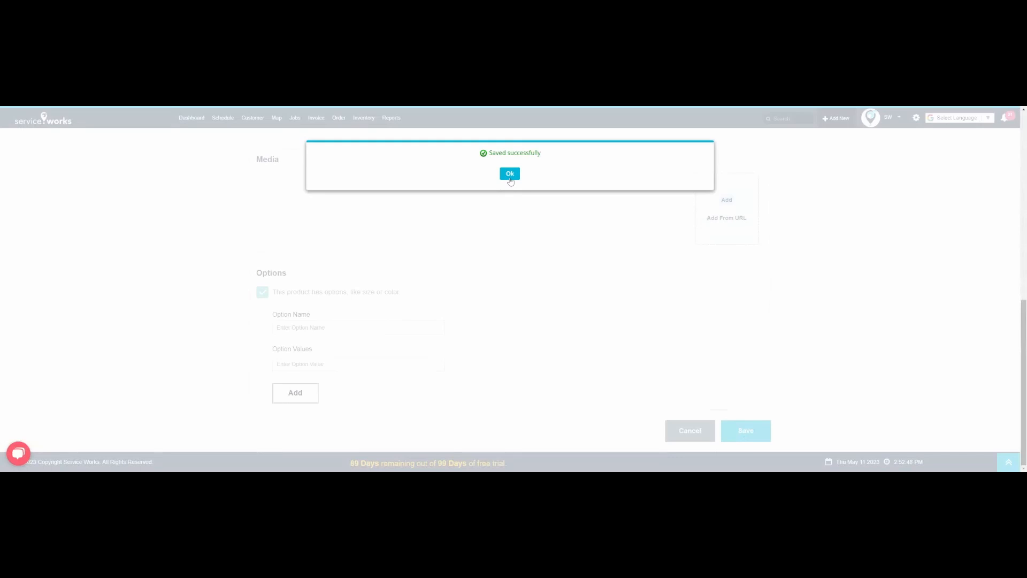
pyautogui.click(510, 175)
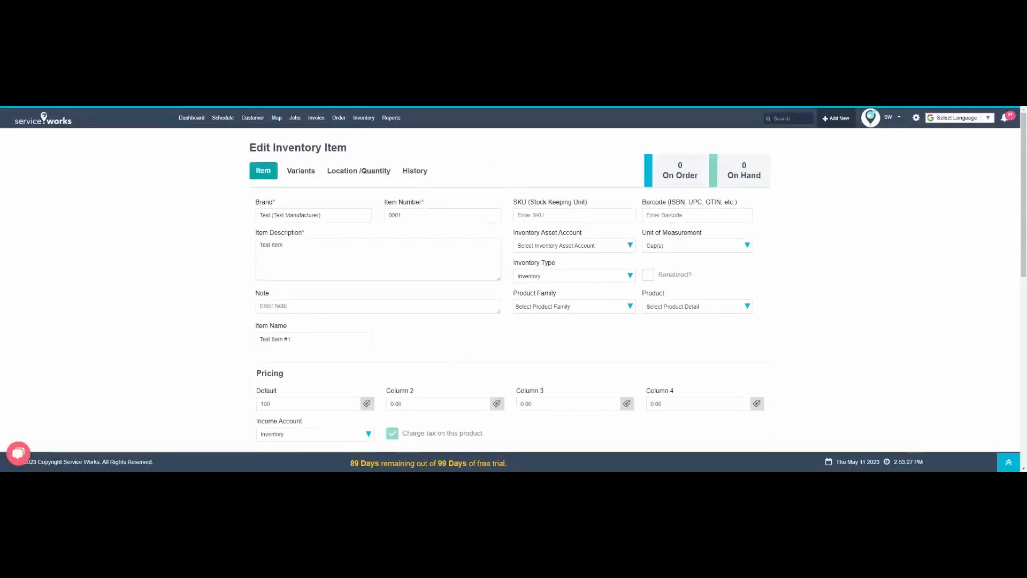
# Review the saved item's variants, location and quantity, and history views, and the media and options sections of its details.
pyautogui.click(298, 178)
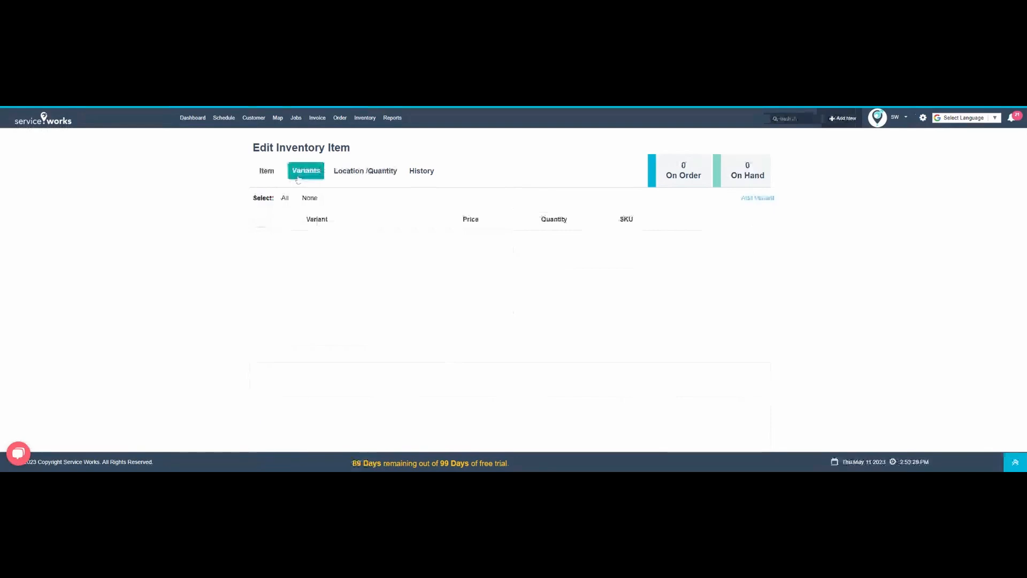
pyautogui.click(356, 175)
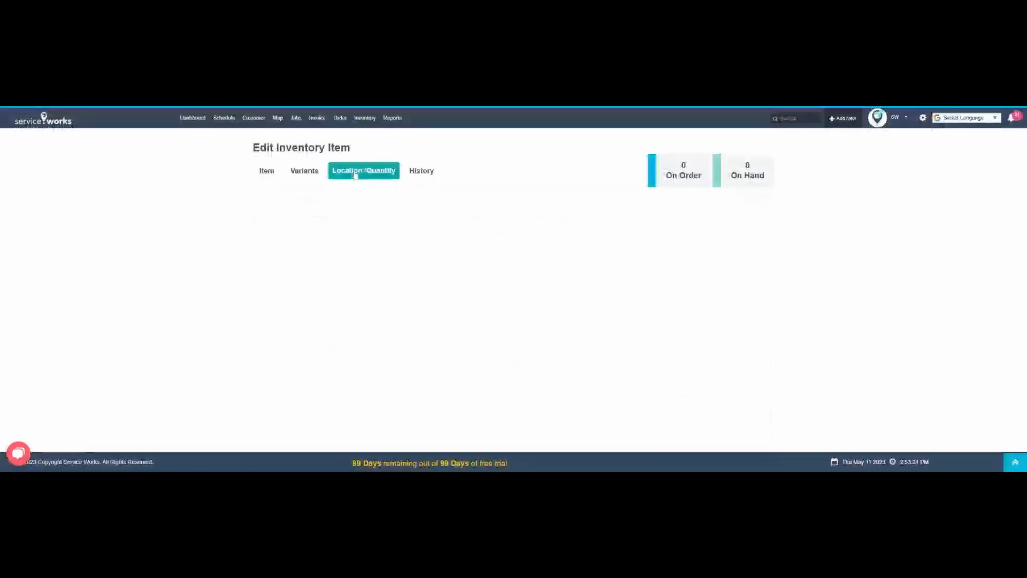
pyautogui.click(420, 171)
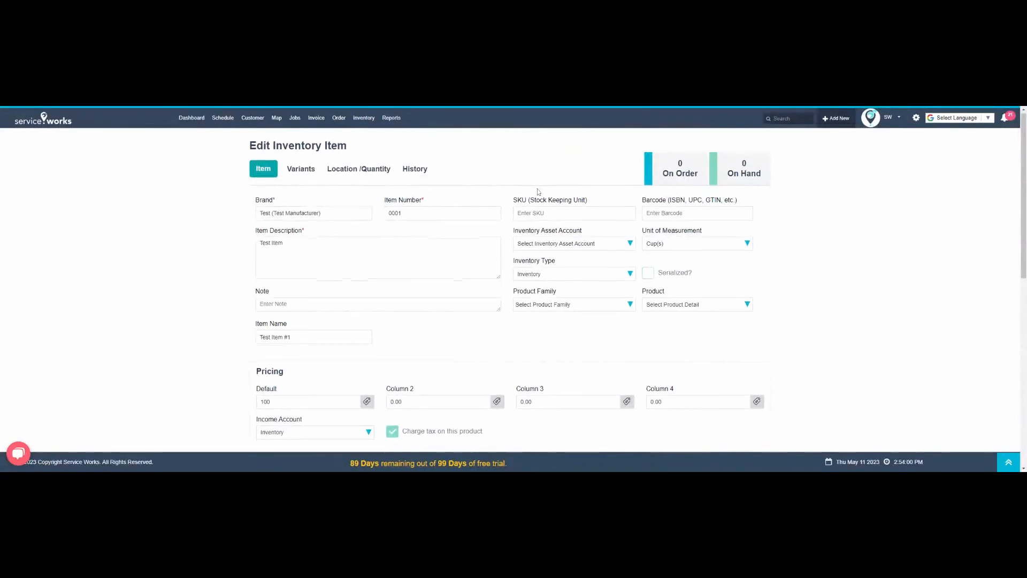
pyautogui.scroll(-5, 538, 192)
pyautogui.scroll(-3, 538, 192)
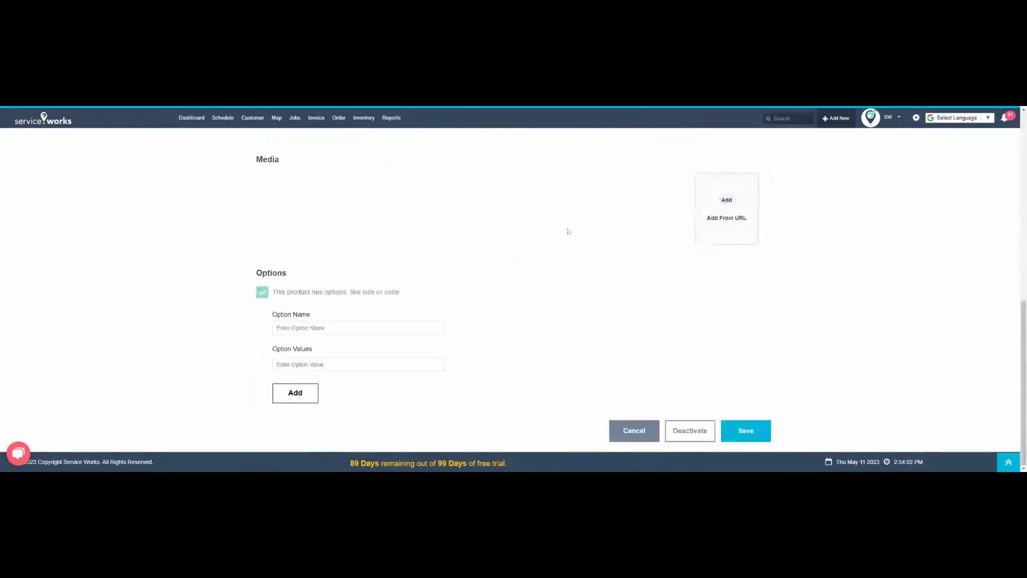